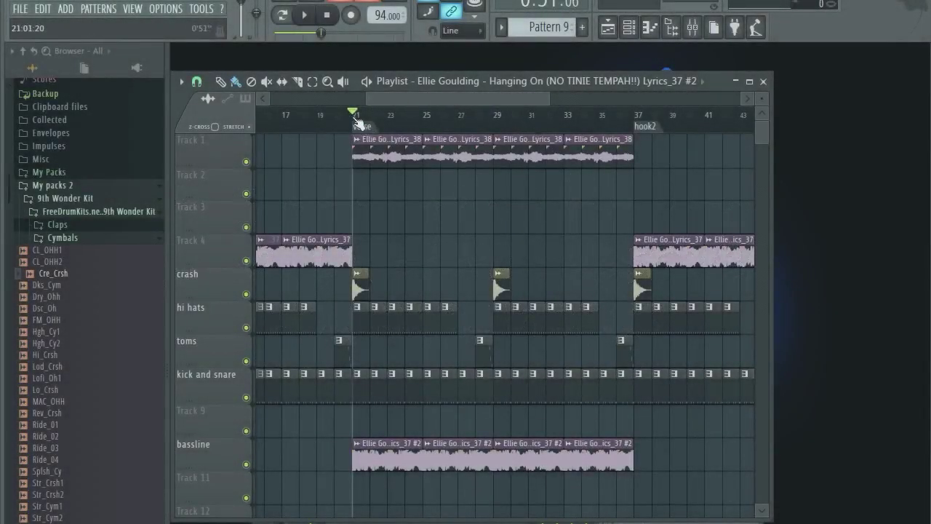
Play the verse from bar 21, skipping ahead through bars 25, 29 and 33, then stop.
key("space")
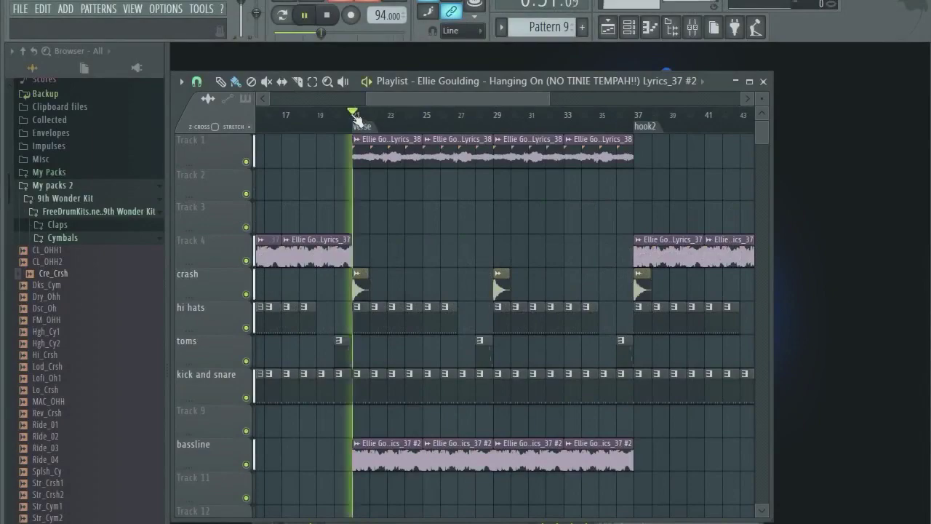
left_click(428, 116)
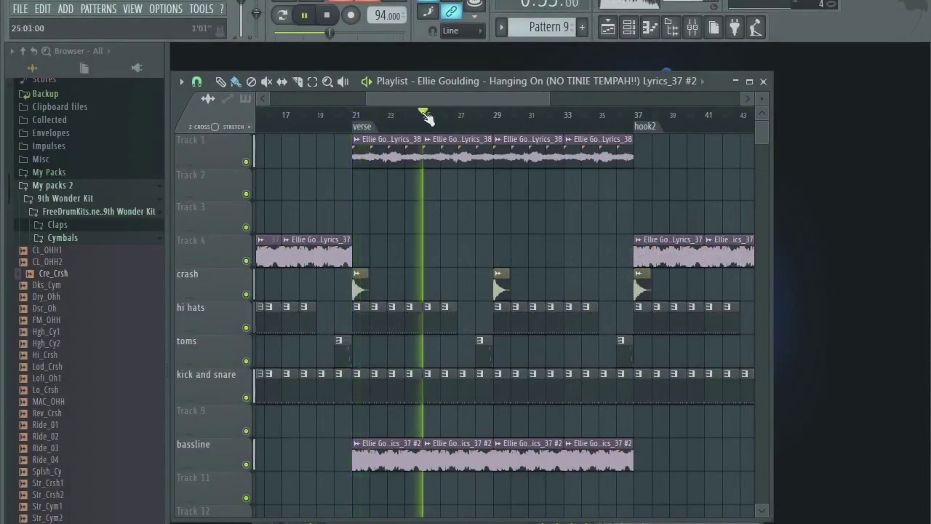
left_click(499, 119)
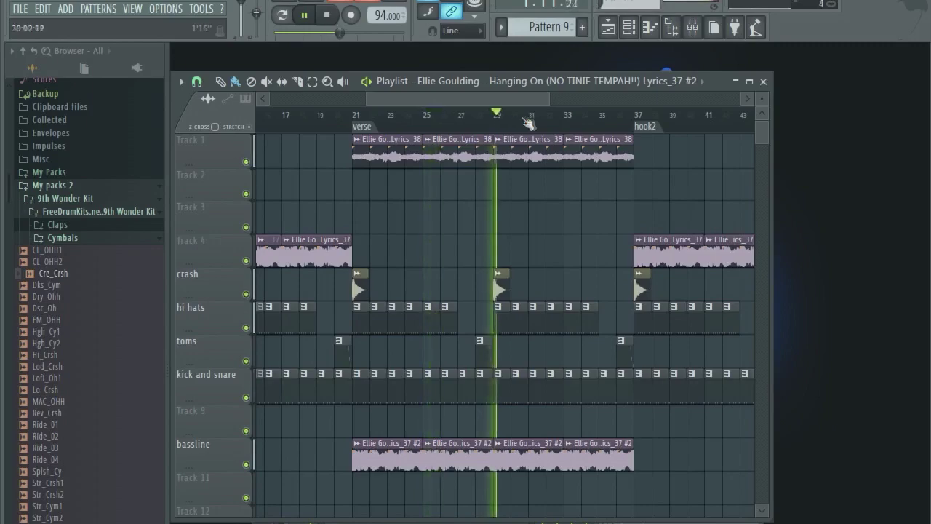
left_click(565, 116)
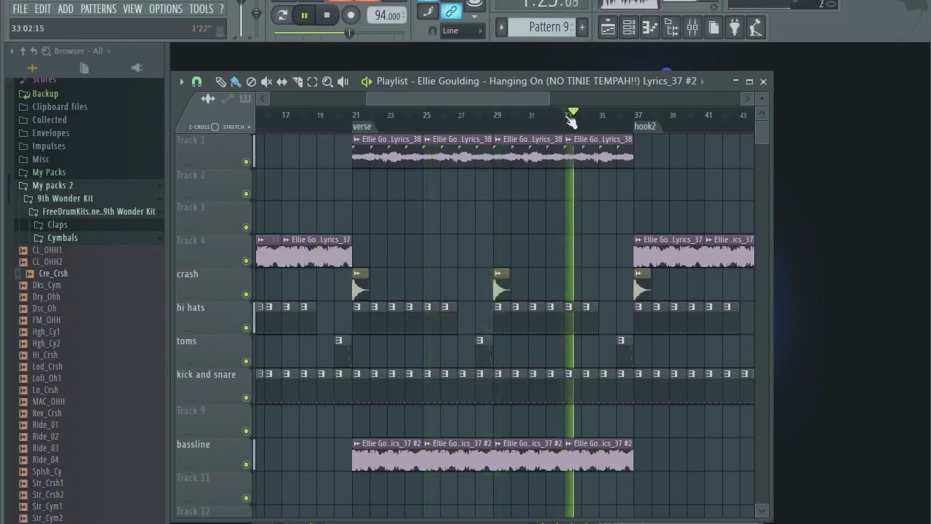
key("space")
Step the song position through bars 21, 25, 29 and 33 twice.
left_click(358, 117)
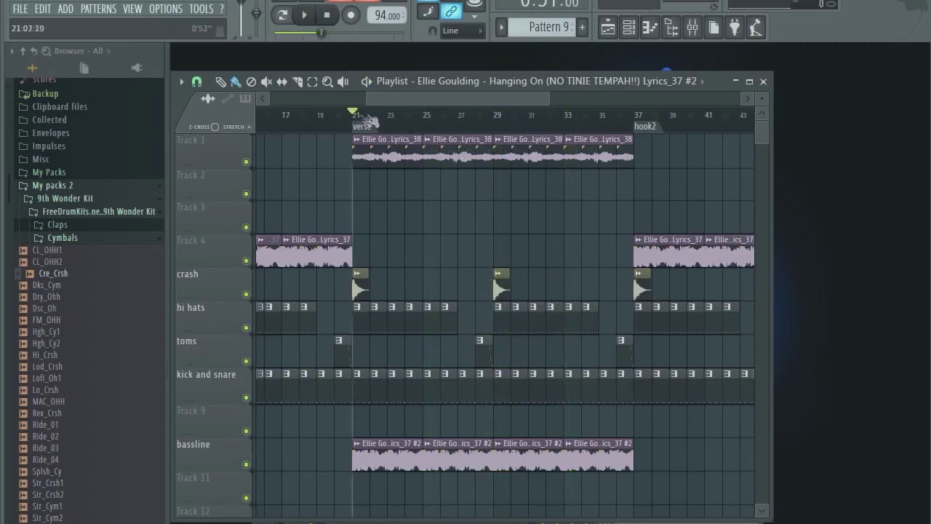
left_click(428, 116)
left_click(494, 116)
left_click(564, 116)
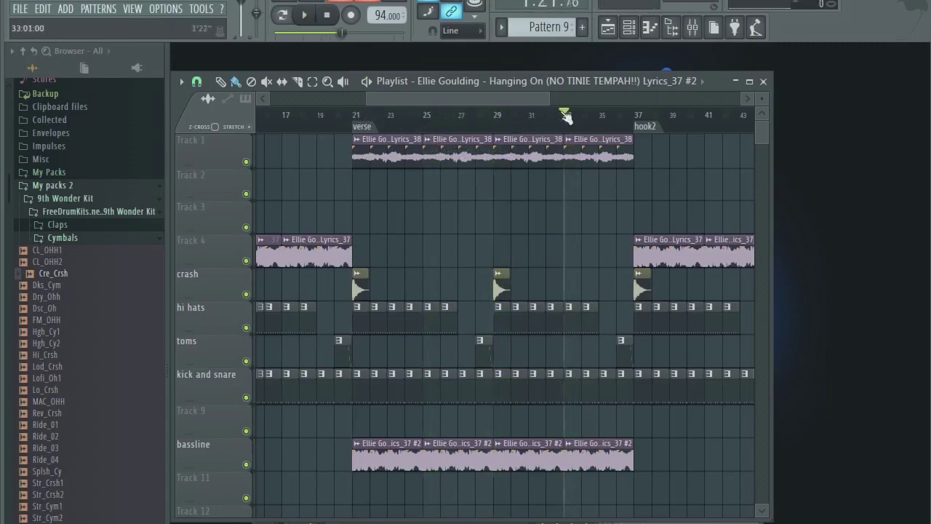
left_click(357, 117)
left_click(428, 116)
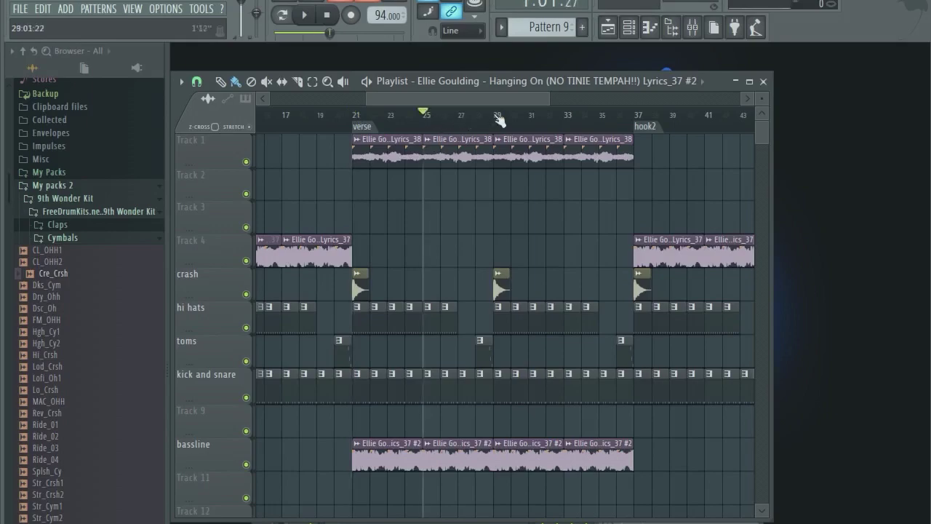
left_click(494, 116)
left_click(565, 117)
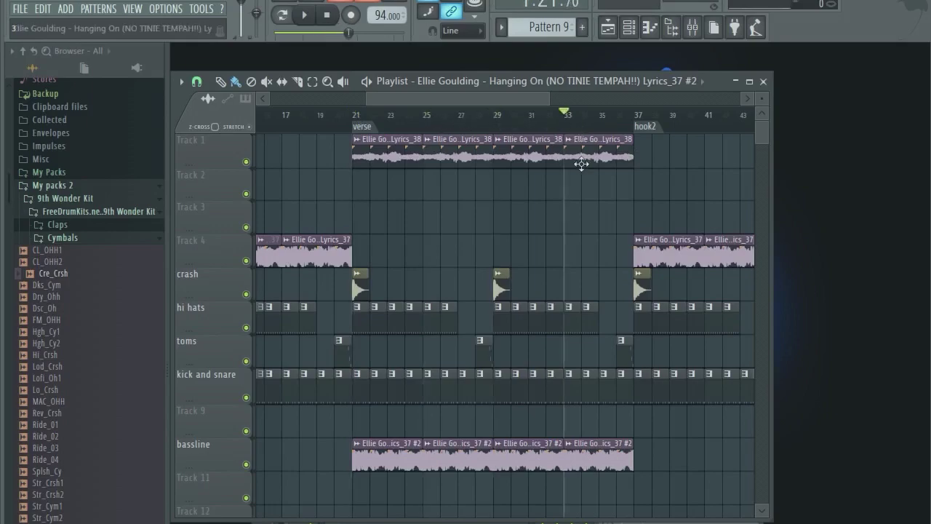
Delete the last Track 1 vocal clip at bar 33.
left_click_drag(516, 96, 541, 101)
right_click(544, 157)
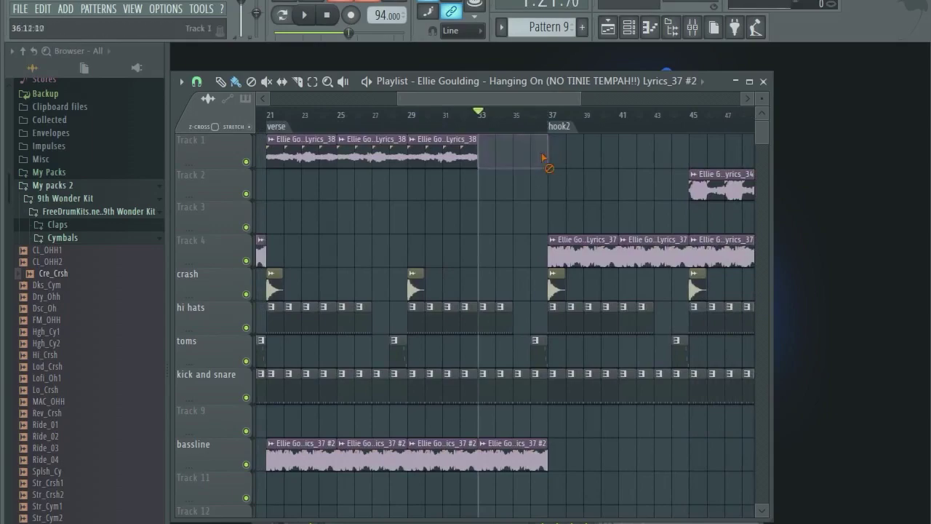
scroll(501, 157, "down", 3)
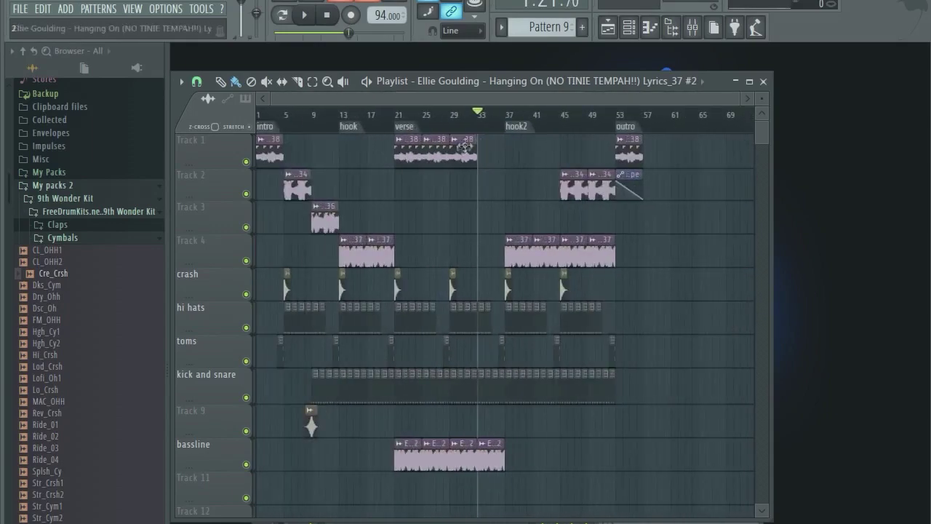
Solo Track 3 and audition it from bar 9.
left_click(318, 119)
left_click(247, 227, "ctrl")
key("space")
scroll(326, 227, "up", 3)
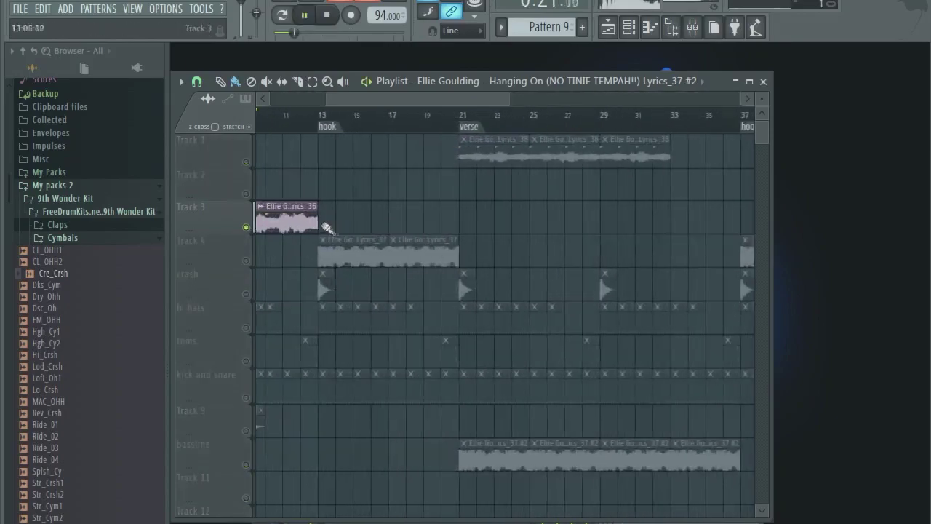
key("space")
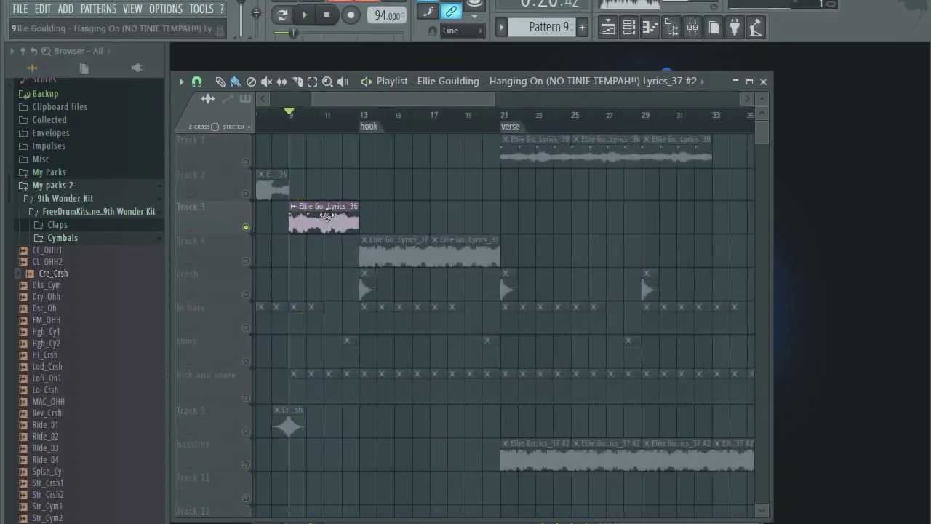
Place a Lyrics_36 clip on Track 3 at bar 33, nudged slightly earlier.
left_click(327, 216)
left_click_drag(477, 98, 547, 98)
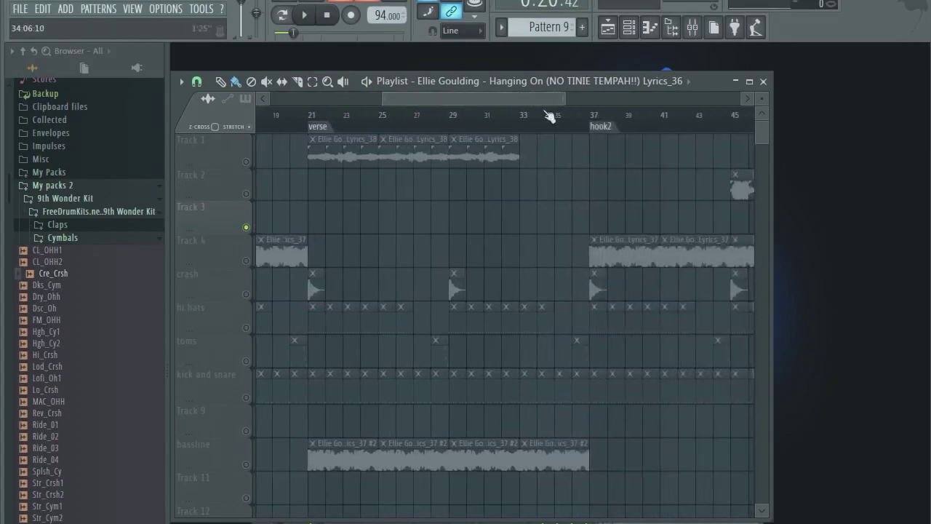
left_click(528, 222)
scroll(517, 252, "down", 5)
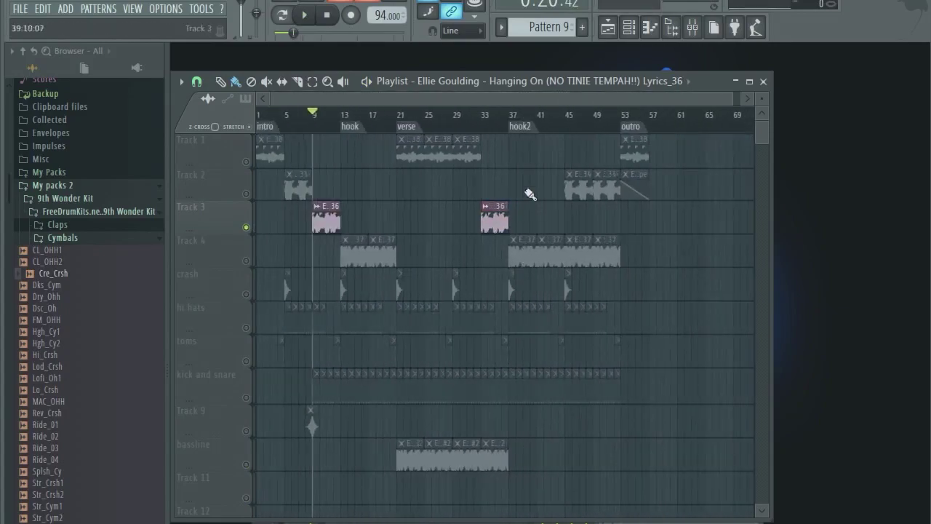
scroll(494, 182, "up", 4)
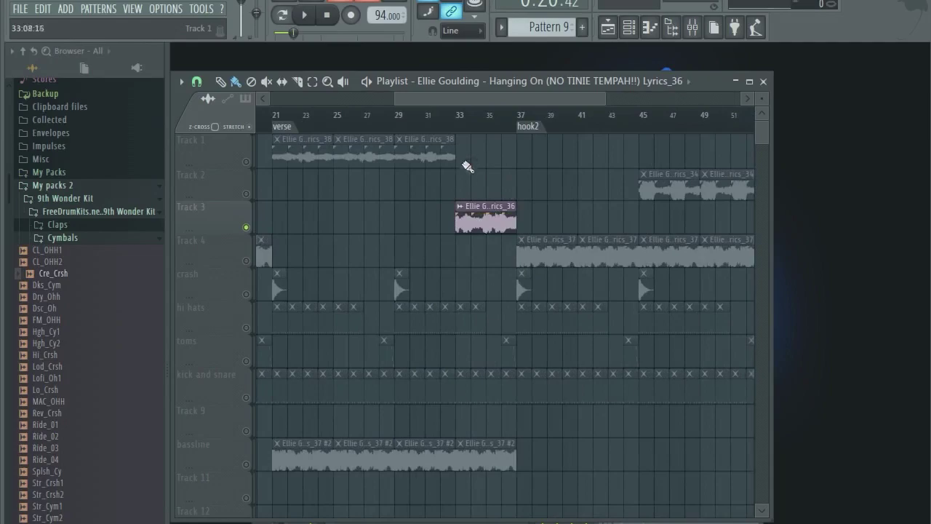
left_click_drag(492, 217, 477, 217)
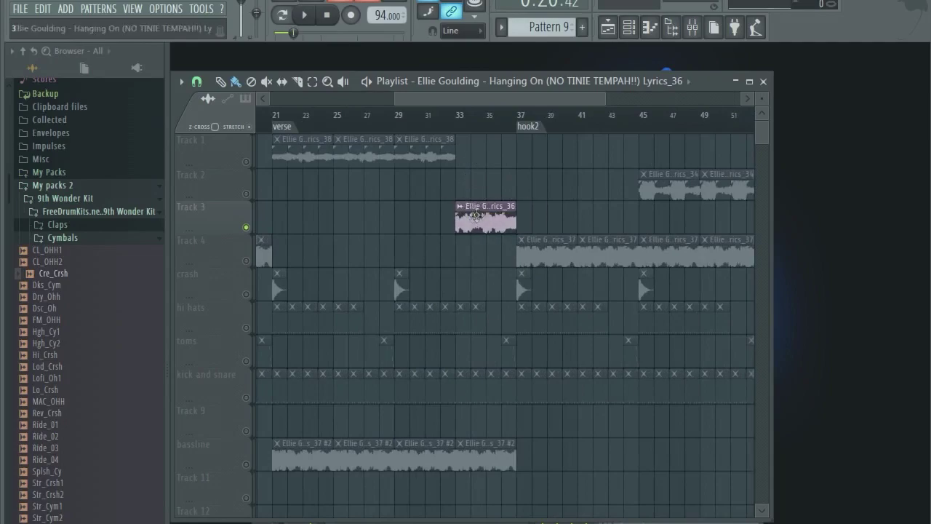
Unsolo Track 3 and play the arrangement from around bar 31.
right_click(246, 226)
left_click(427, 116)
key("space")
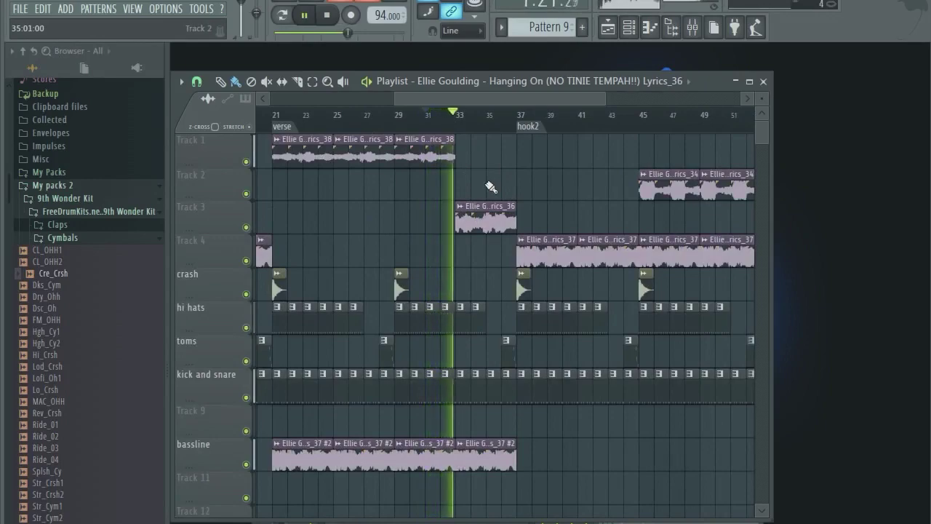
Stop playback, then select and deselect the Lyrics_36 clip on Track 3.
scroll(491, 187, "up", 3)
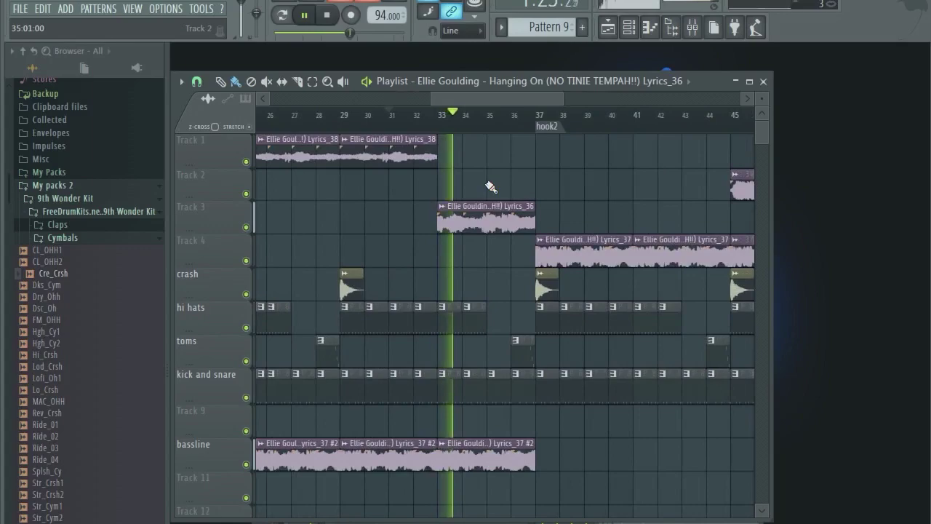
key("space")
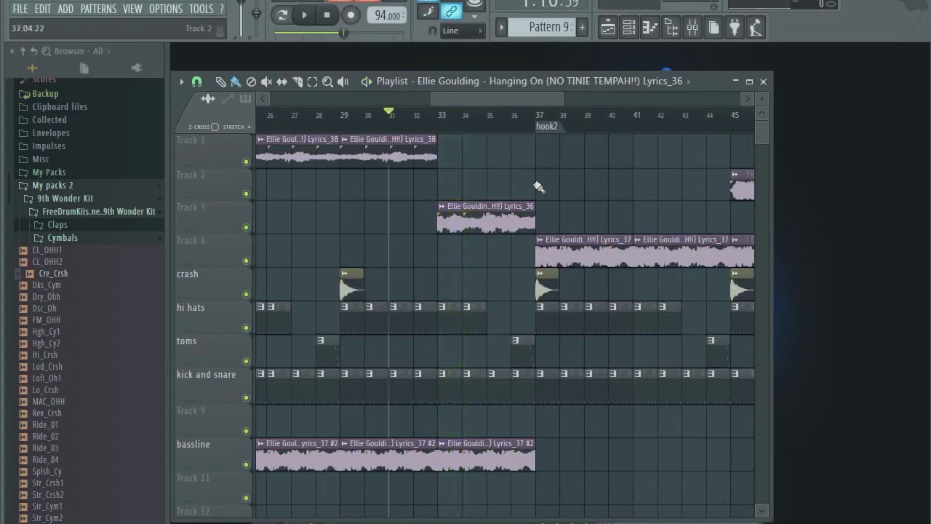
left_click(436, 221)
left_click_drag(405, 169, 553, 227)
left_click(433, 150)
Audition the transition from about bar 32 and bring up the Track 3 clip's menu.
left_click(420, 116)
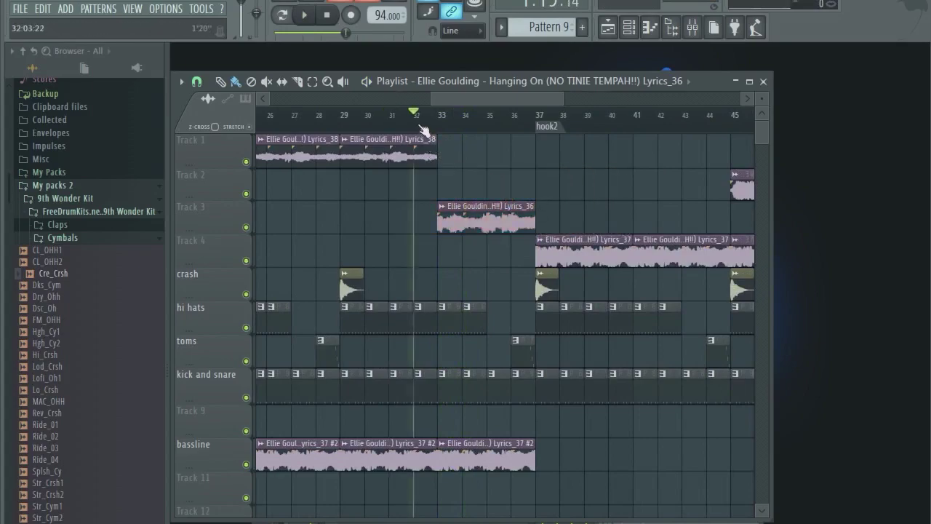
key("space")
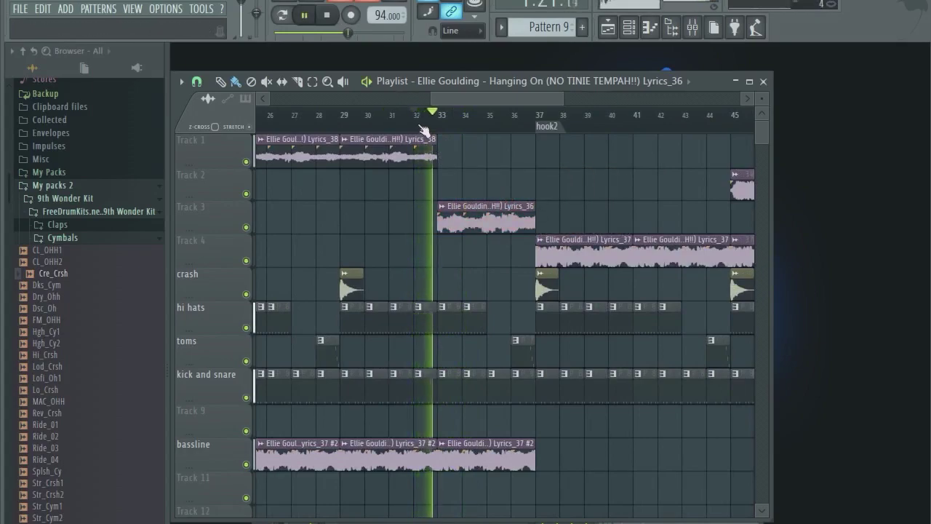
key("space")
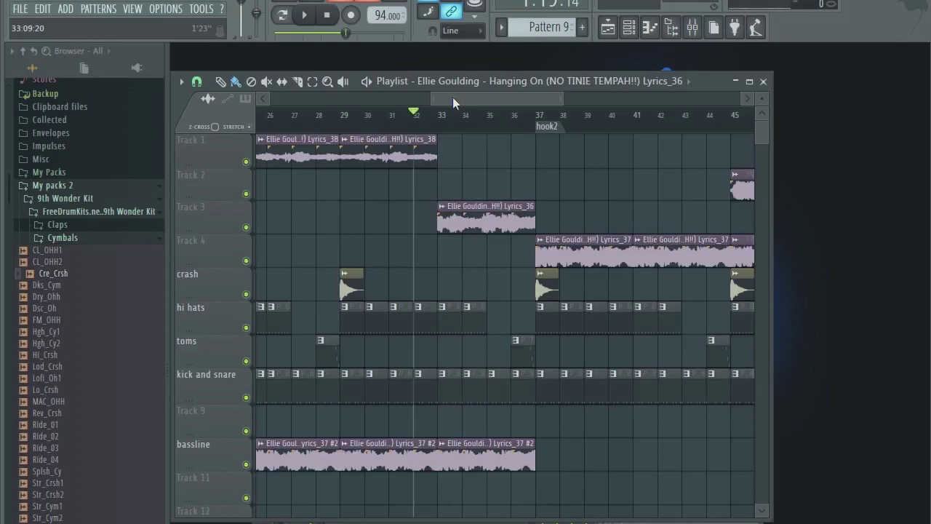
left_click(442, 208)
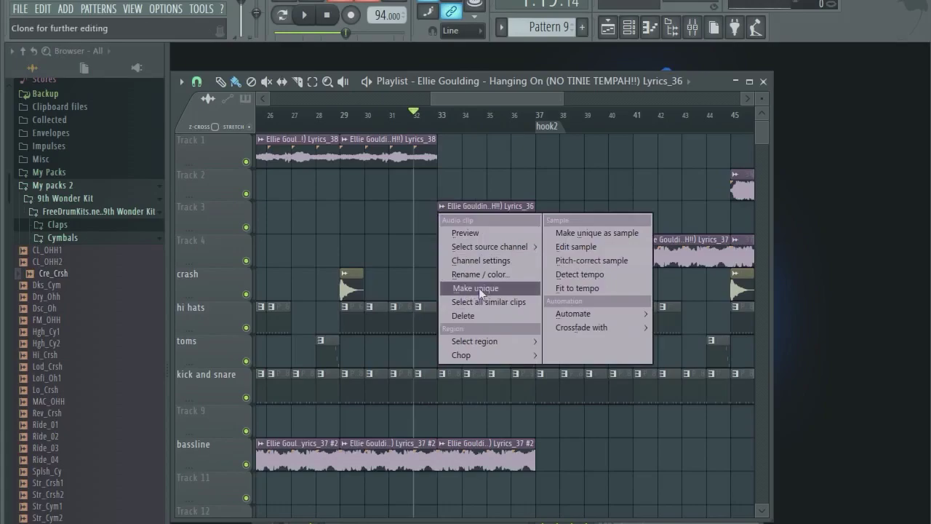
Make the Track 3 clip unique as Lyrics_36 #2, then reopen its clip menu.
left_click(478, 288)
left_click(447, 208)
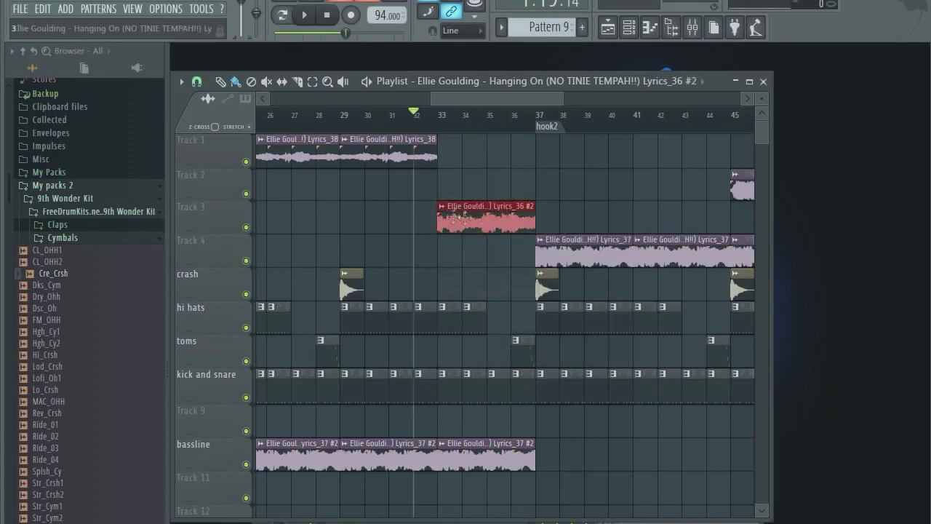
scroll(519, 208, "up", 3)
scroll(521, 228, "down", 5)
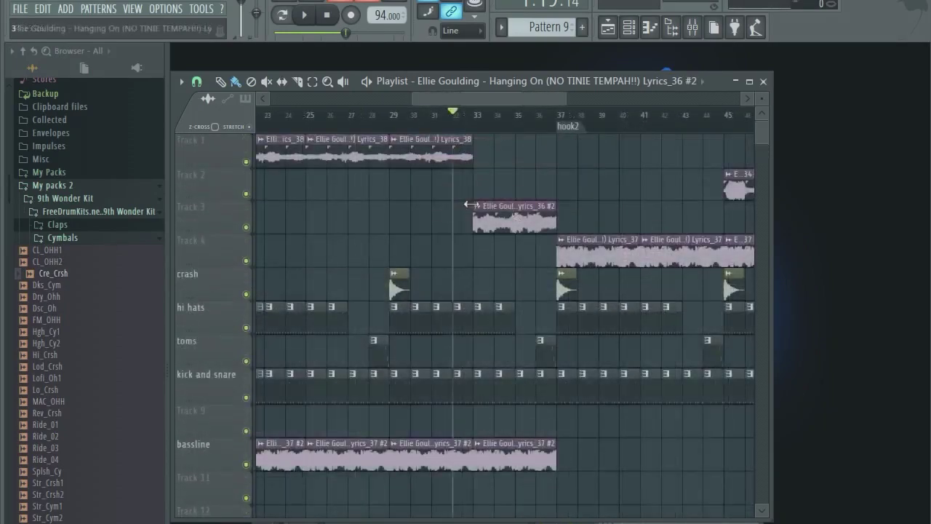
scroll(472, 207, "up", 3)
left_click(445, 208)
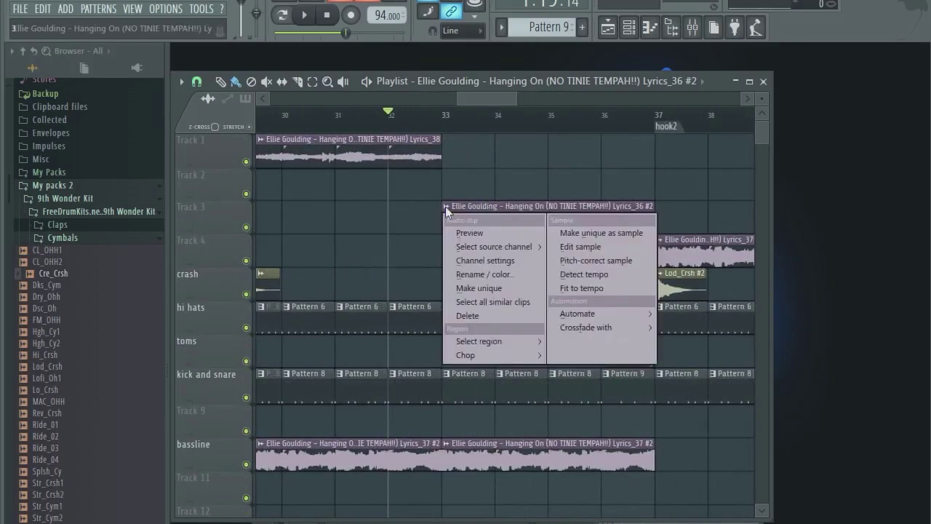
Load the Lyrics_36 #2 sample into Edison, audition it, and select then clear the waveform.
left_click(579, 249)
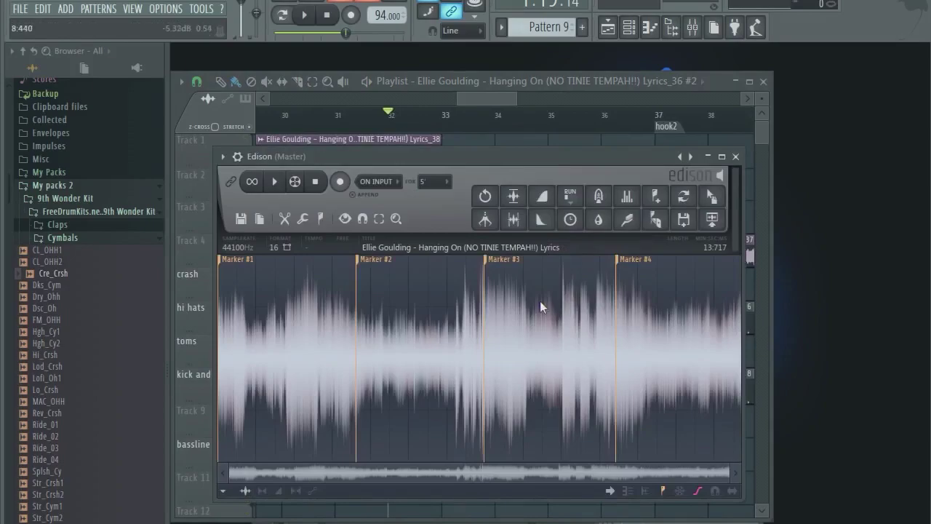
left_click(274, 181)
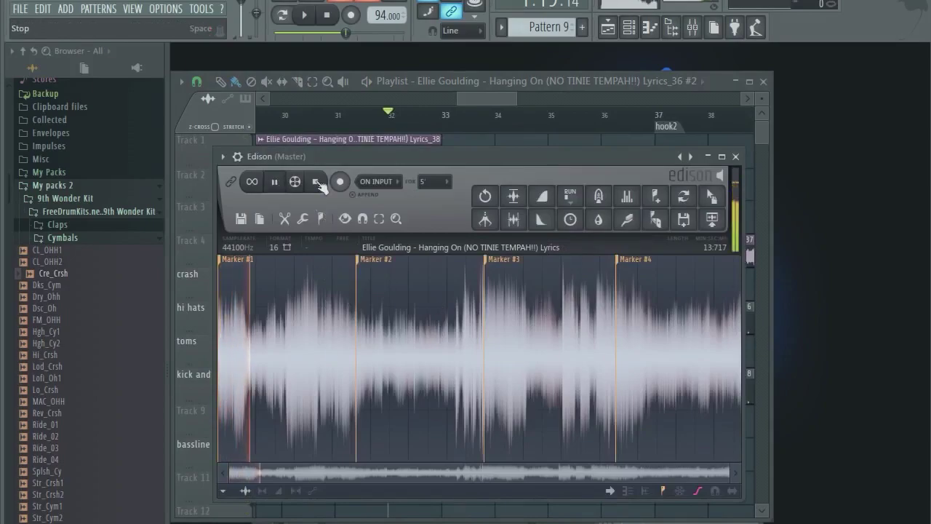
left_click_drag(321, 158, 333, 160)
key("space")
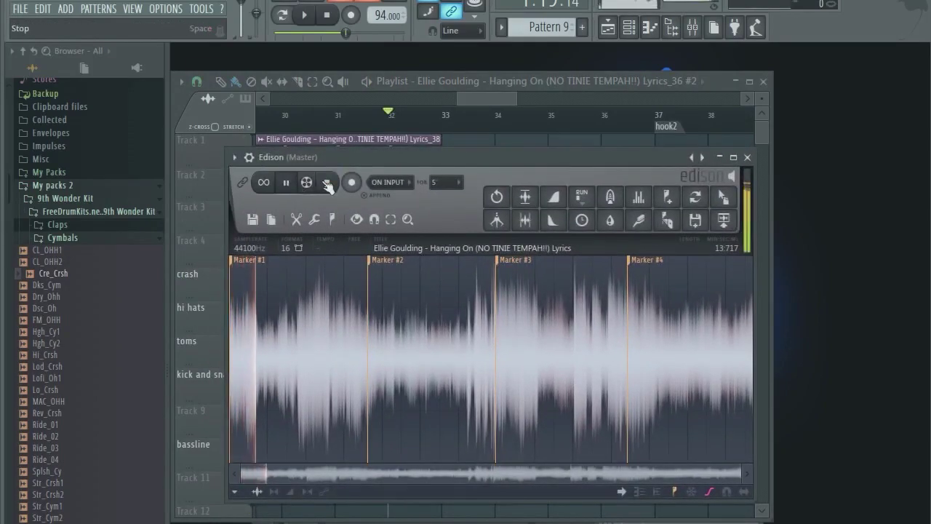
left_click(327, 183)
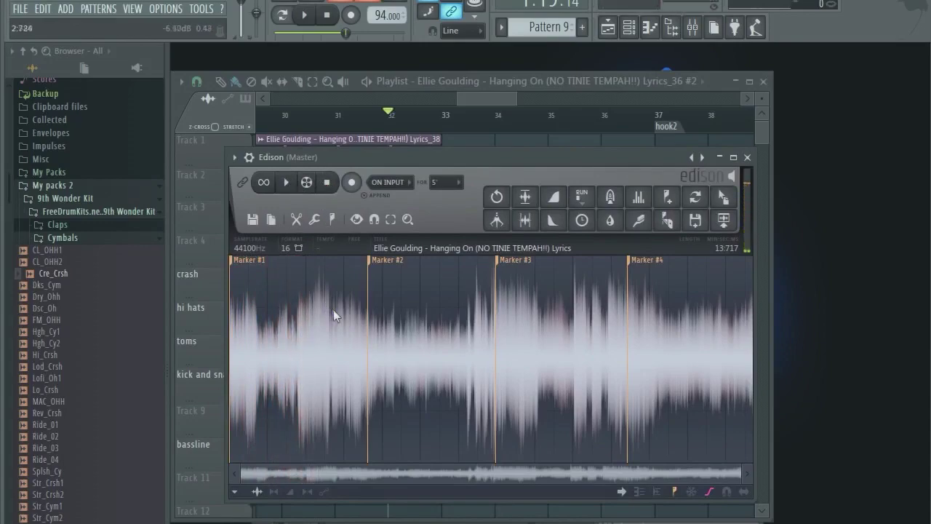
left_click_drag(417, 301, 304, 299)
key("ctrl+a")
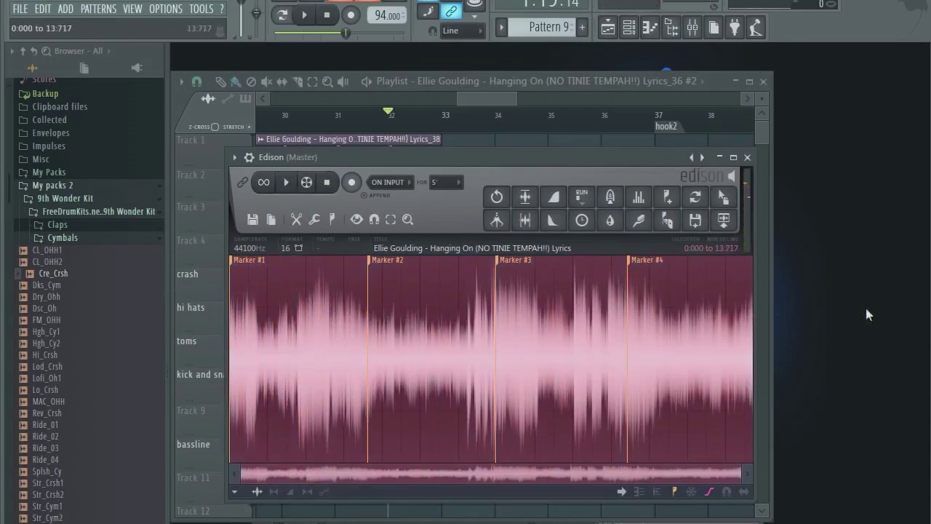
left_click(430, 317)
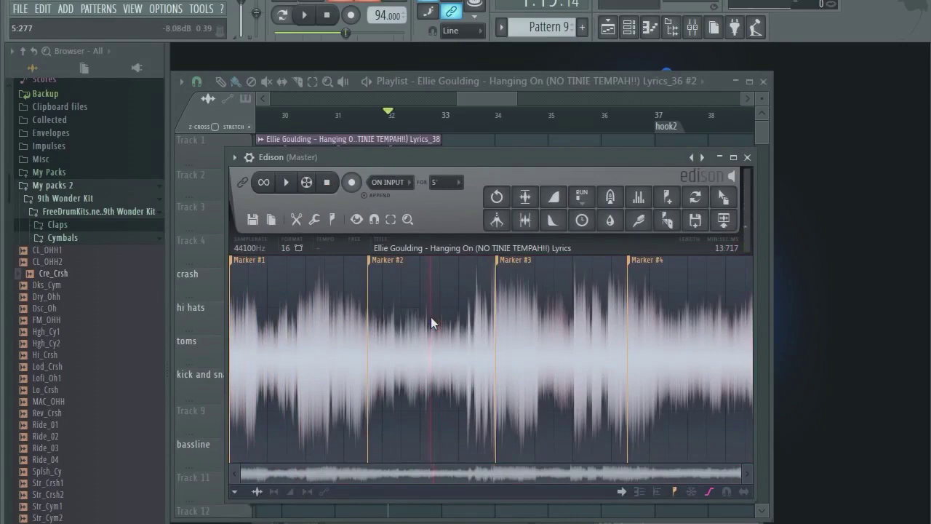
Select the whole 13.717-second sample in Edison, reverse it, and audition the result.
left_click_drag(464, 301, 201, 310)
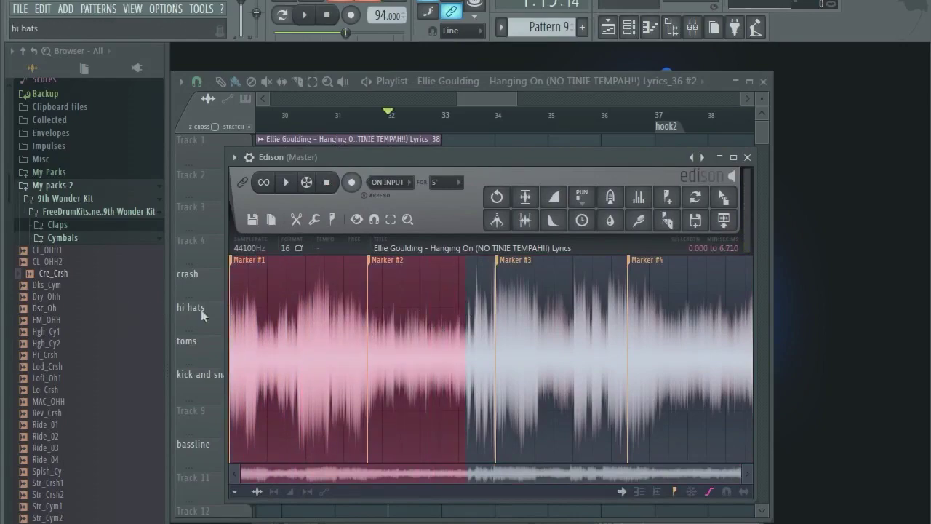
key("ctrl+a")
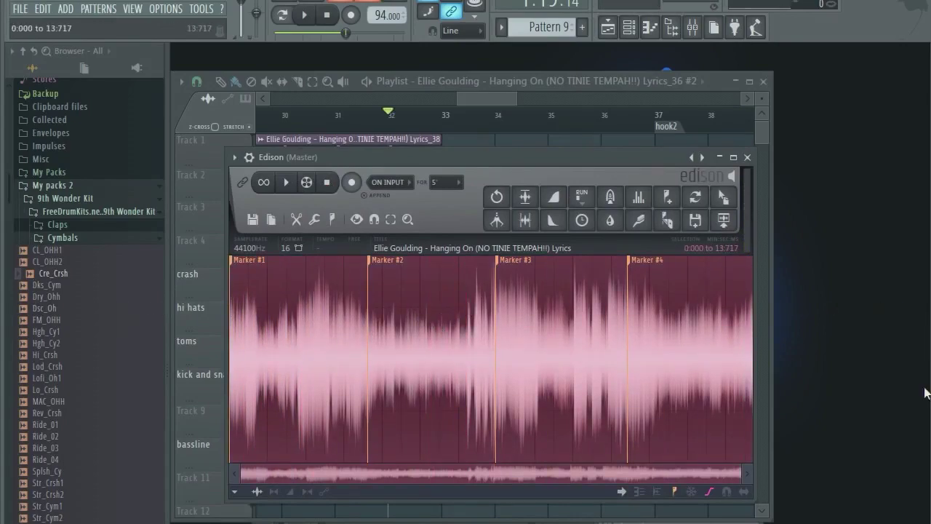
right_click(303, 284)
mouse_move(343, 340)
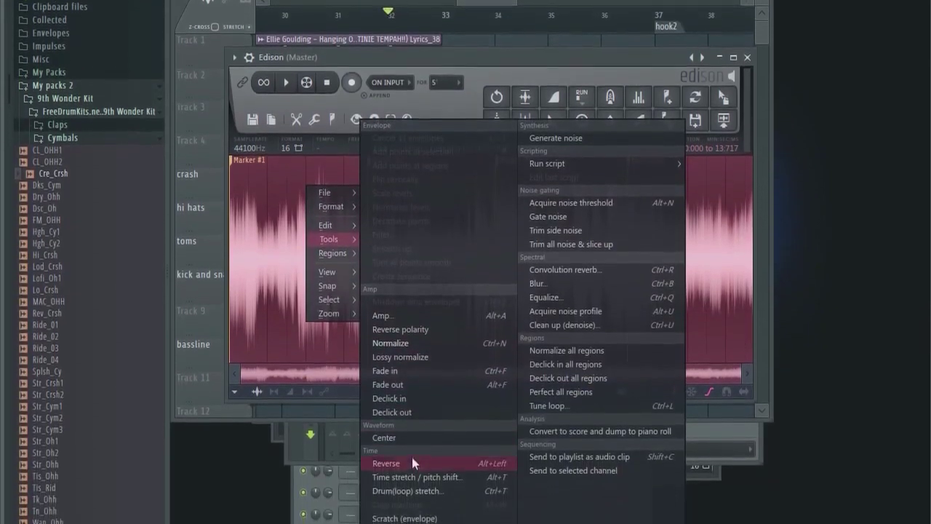
left_click(411, 522)
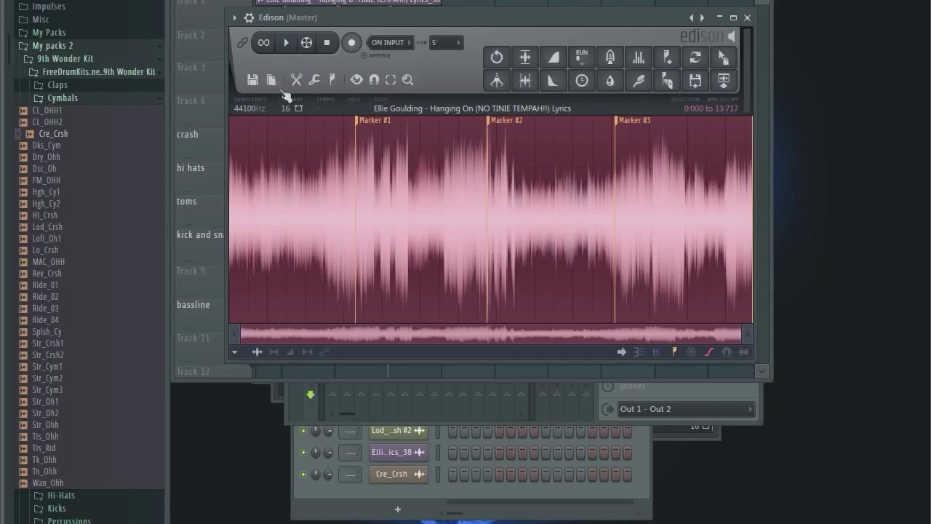
left_click(286, 46)
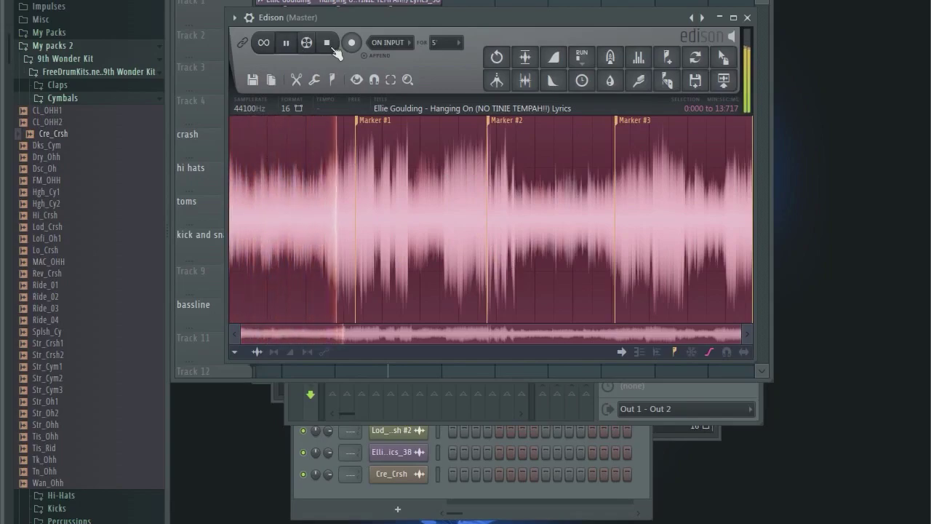
left_click(329, 44)
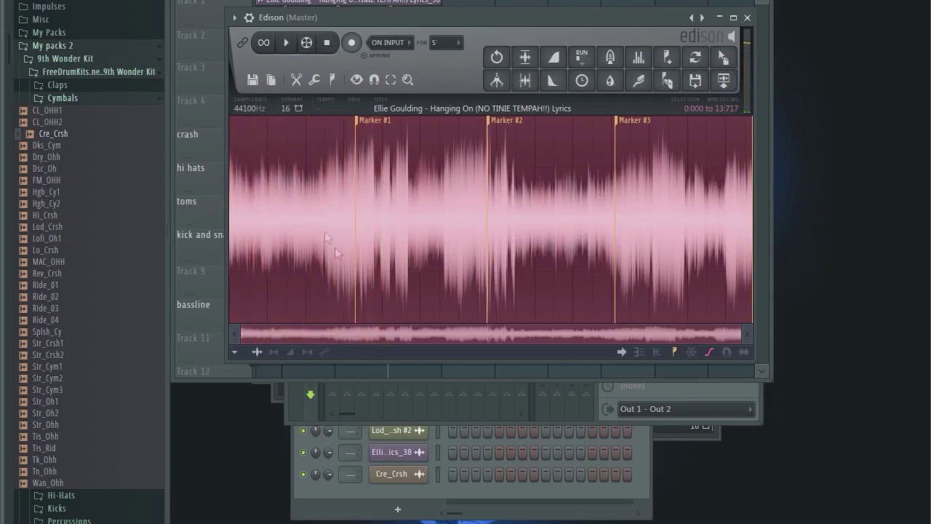
Apply Edison's convolution reverb, extending the sample to 17.141 seconds, and audition it.
left_click(611, 58)
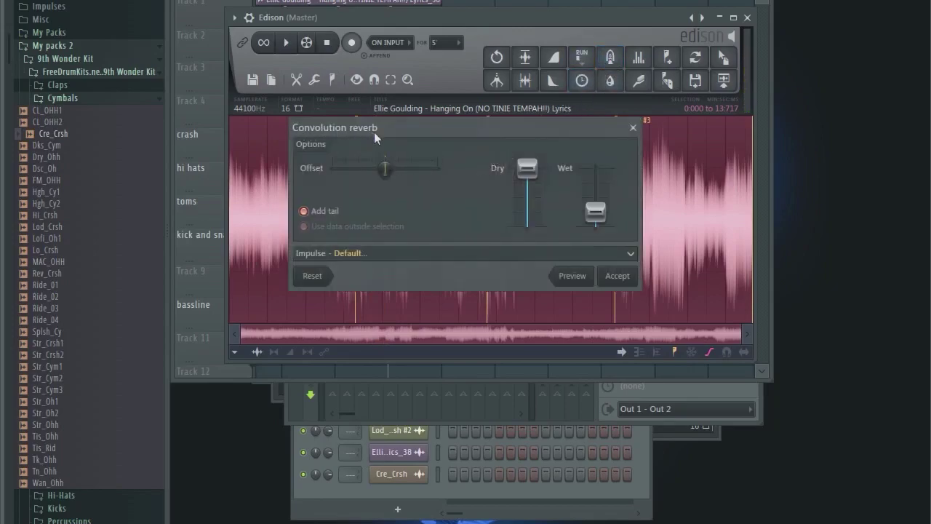
left_click(617, 276)
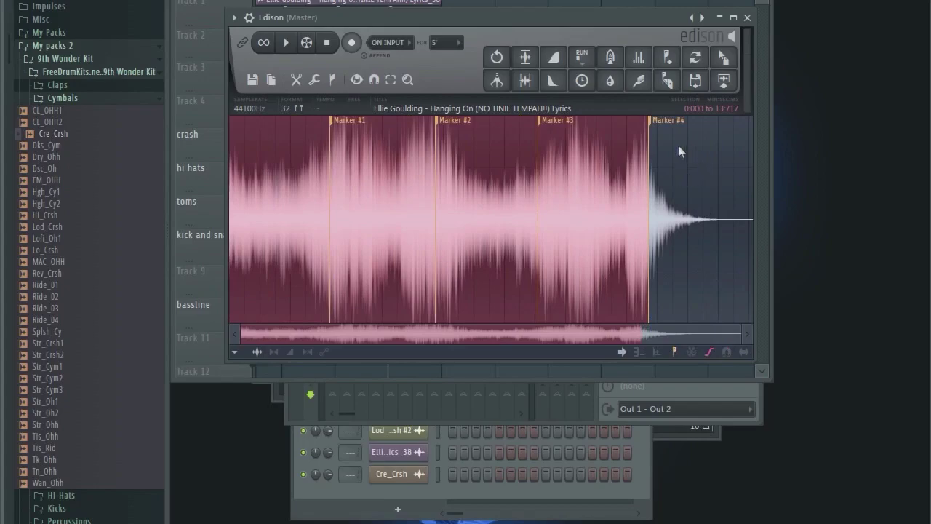
left_click(288, 45)
left_click(328, 46)
Reverse the reverbed sample so it swells in, then audition it.
right_click(339, 190)
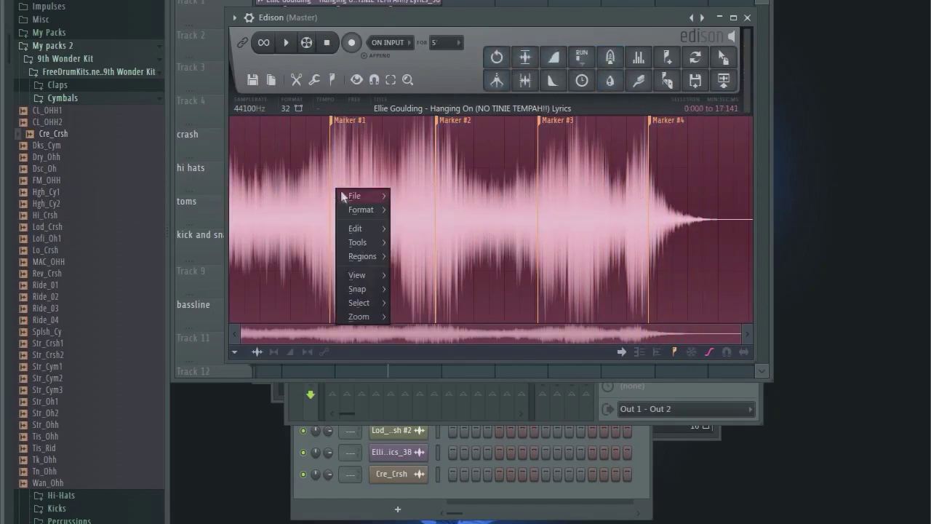
mouse_move(364, 240)
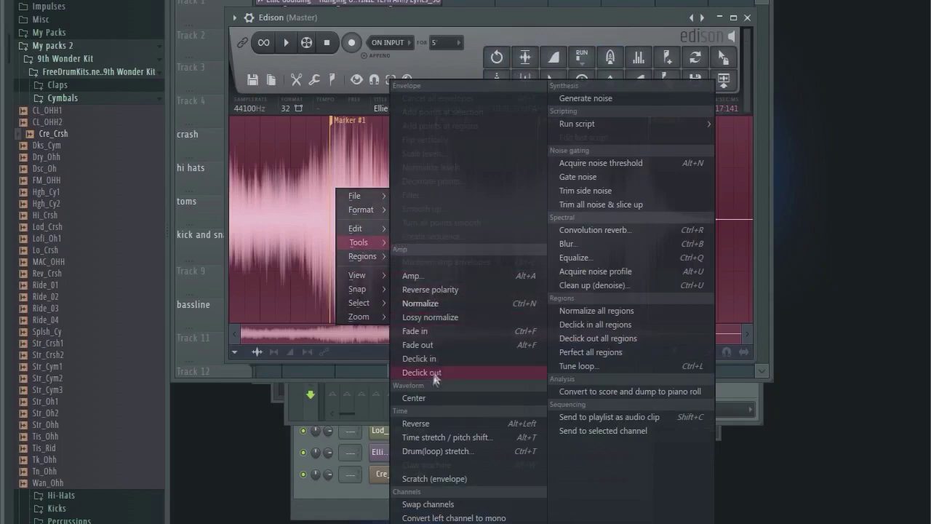
left_click(435, 425)
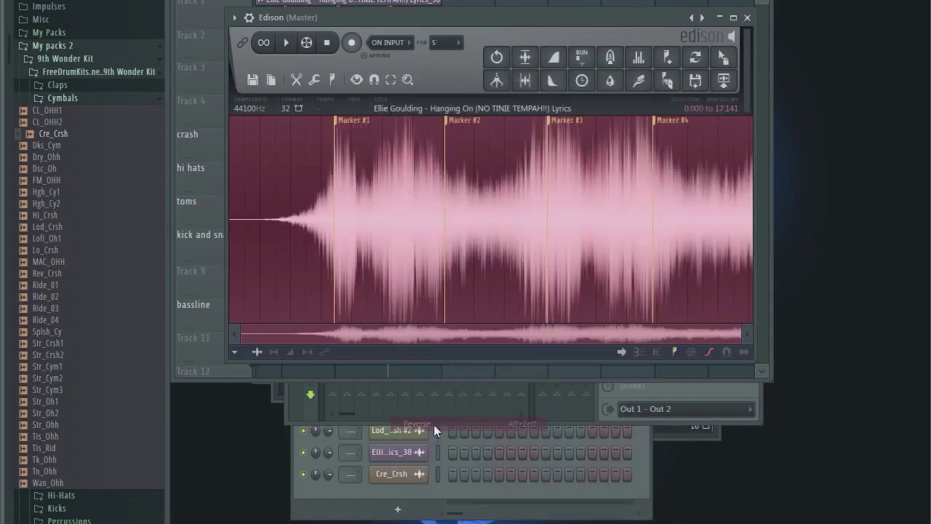
left_click(291, 43)
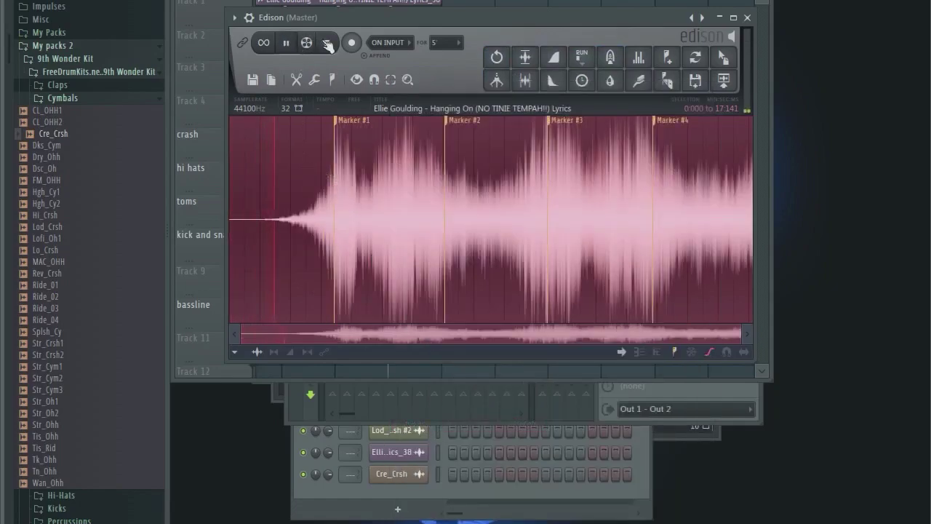
left_click(327, 43)
Drag the start-to-Marker #1 swell into the playlist as a Lyrics_39 clip on Track 4.
mouse_move(237, 128)
left_mouse_down()
mouse_move(308, 120)
mouse_move(332, 156)
left_mouse_up()
scroll(332, 307, "up", 3)
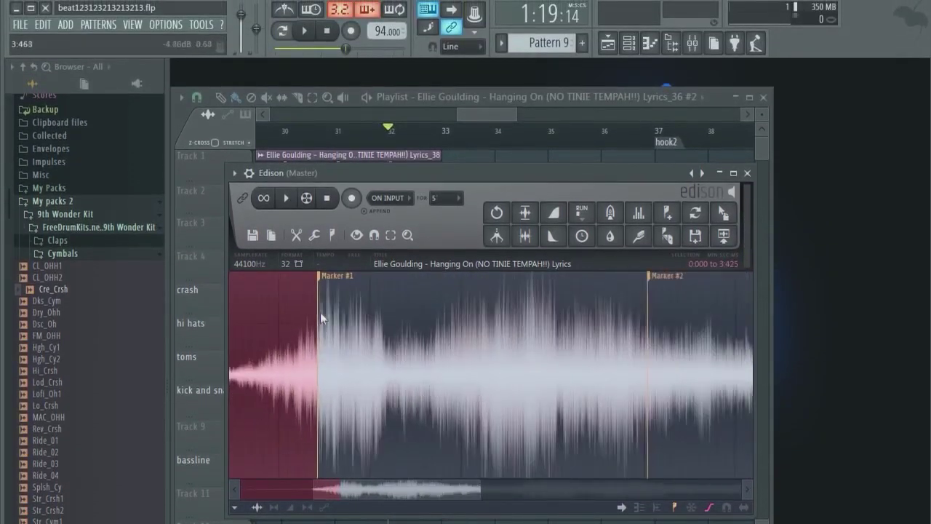
left_click_drag(629, 179, 462, 130)
left_click_drag(534, 176, 339, 266)
Shift the swell clip half a bar earlier and preview from bar 32.
left_click(442, 218)
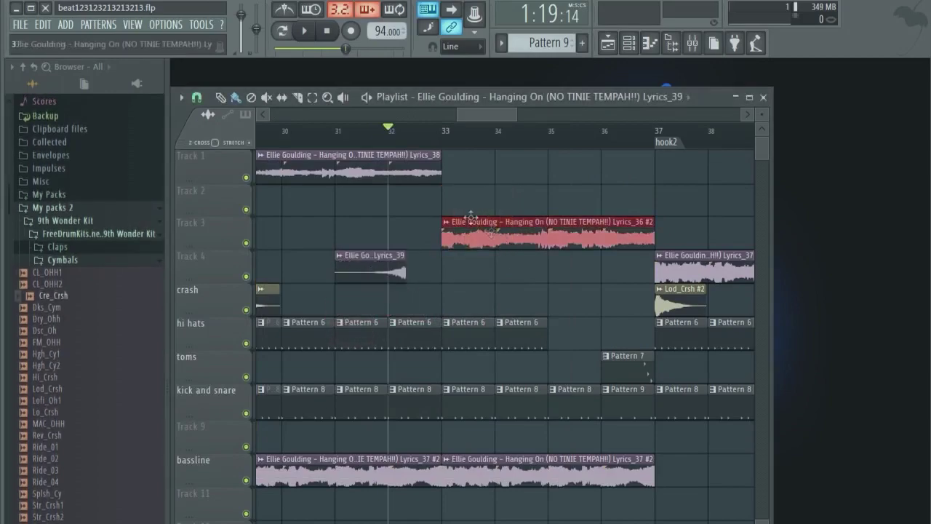
left_click_drag(371, 268, 317, 267)
key("space")
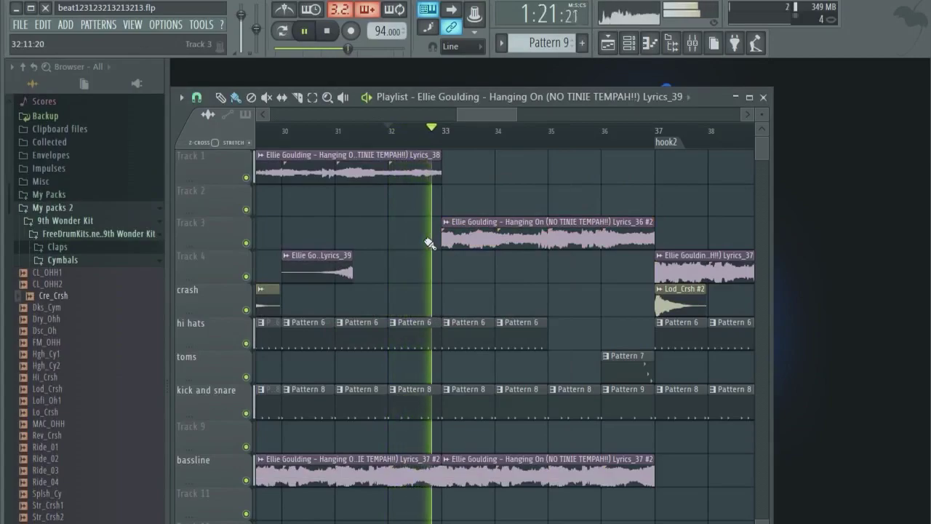
key("space")
scroll(332, 270, "up", 1)
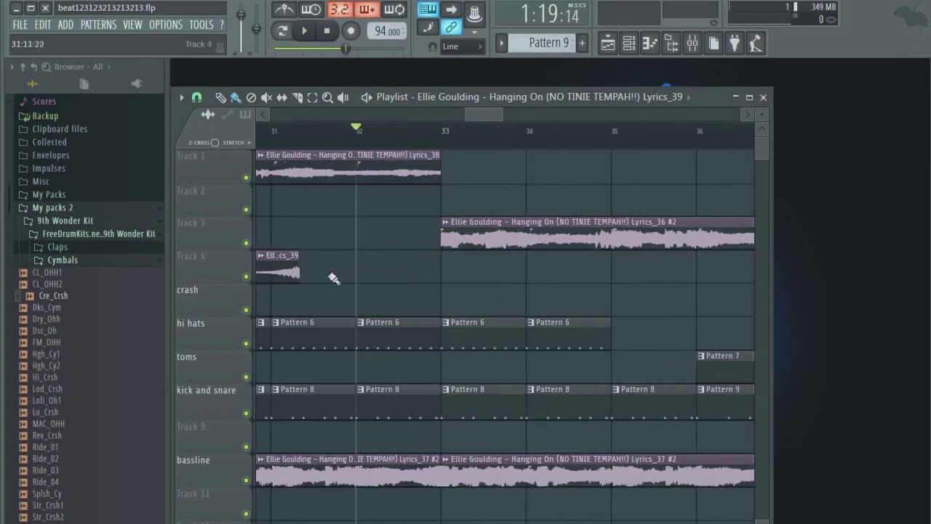
scroll(337, 244, "up", 1)
scroll(337, 244, "down", 3)
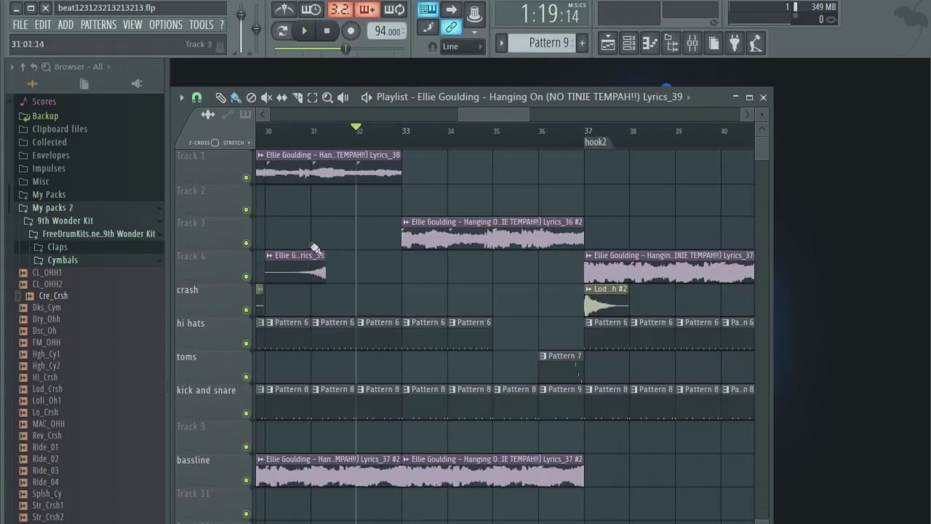
Move the Lyrics_39 swell onto Track 3, ending at bar 33, and preview it.
left_click(325, 280)
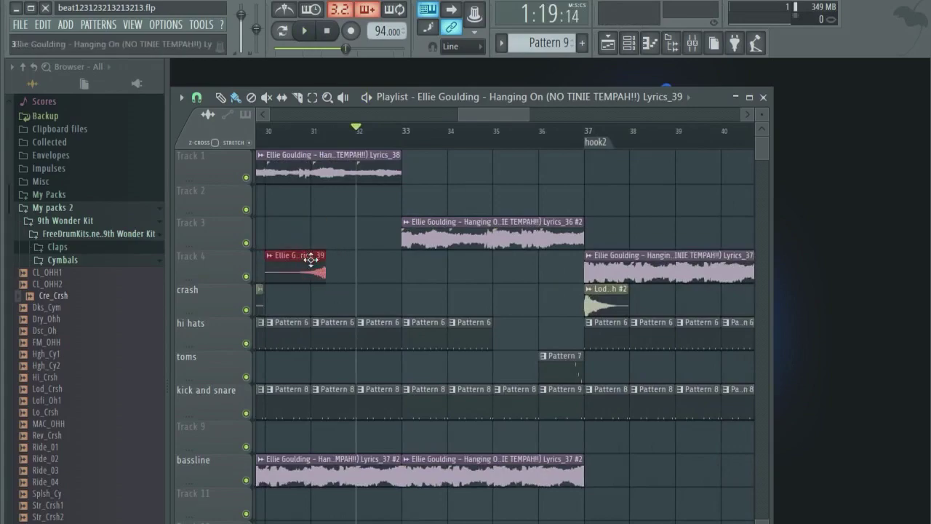
left_click_drag(306, 267, 380, 225)
scroll(401, 283, "up", 5)
scroll(384, 231, "down", 4)
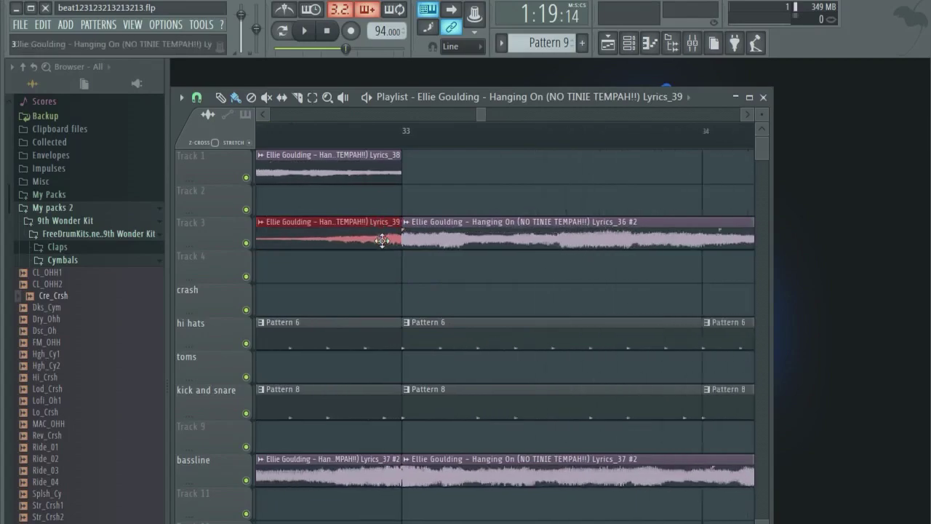
scroll(384, 215, "down", 3)
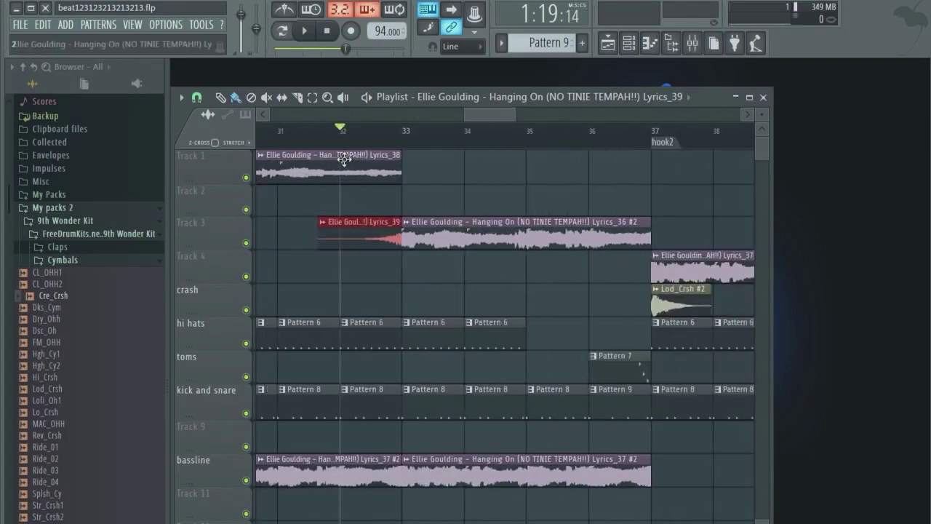
key("space")
left_click(445, 192)
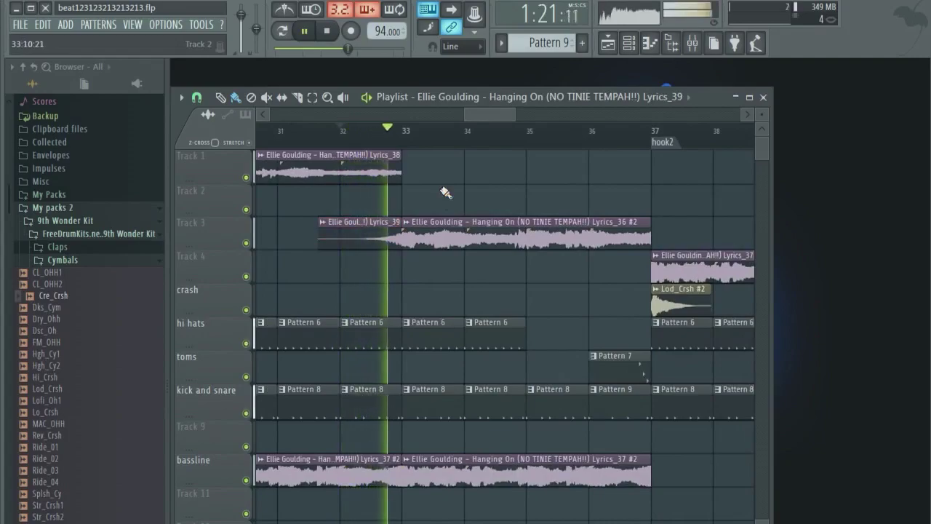
key("space")
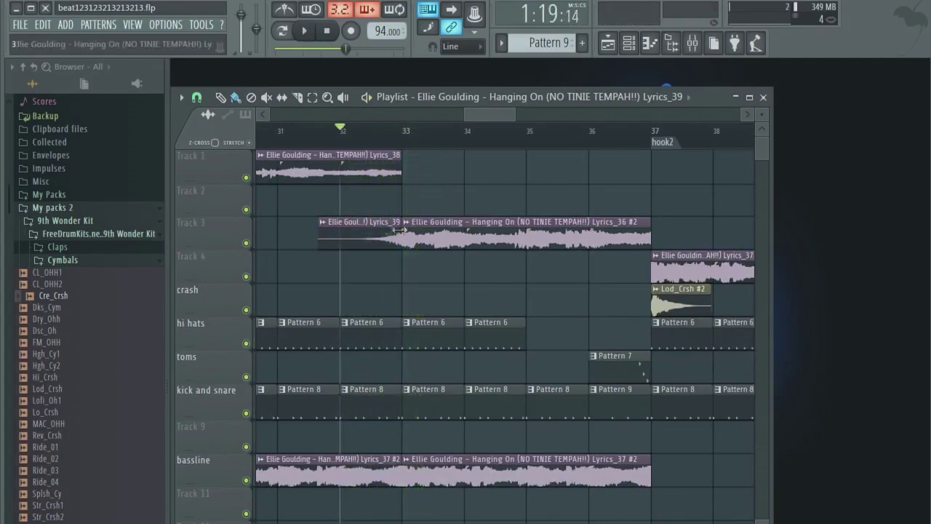
Pitch the Lyrics_39 swell up +300 cents with Auto time stretching, then play it back.
double_click(375, 235)
left_click_drag(493, 232, 382, 269)
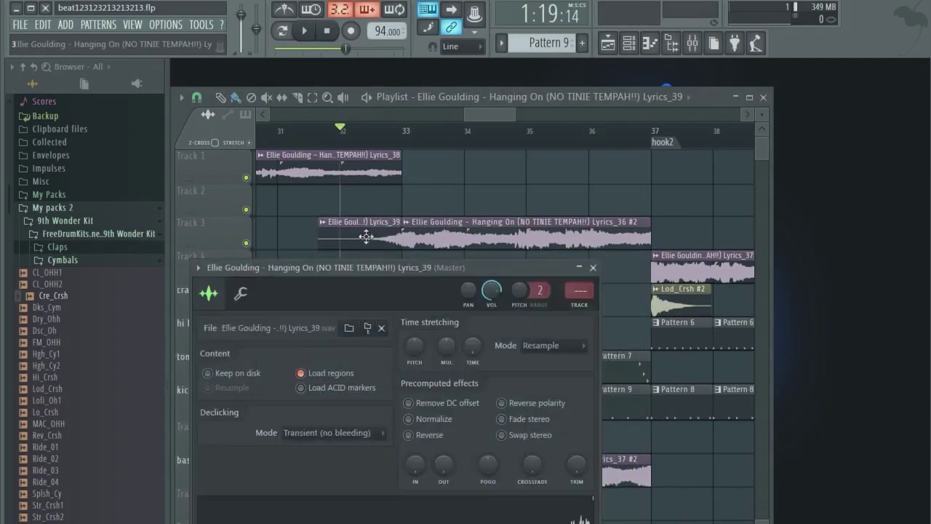
mouse_move(363, 234)
left_mouse_down()
mouse_move(358, 199)
mouse_move(360, 246)
left_mouse_up()
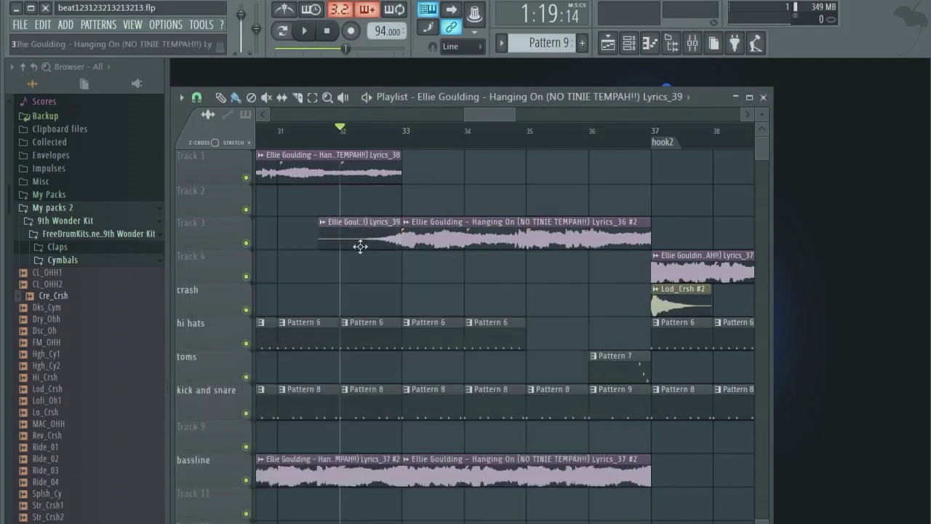
double_click(362, 232)
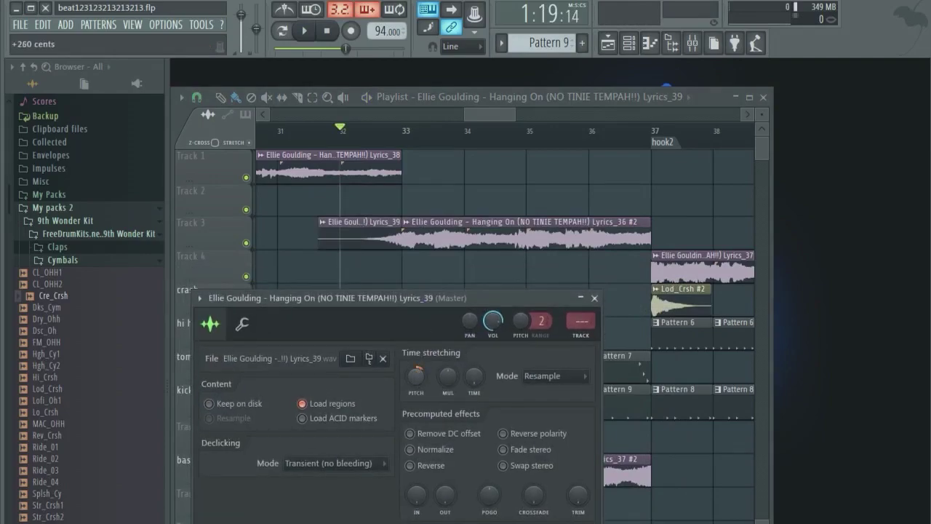
left_click_drag(416, 376, 415, 381)
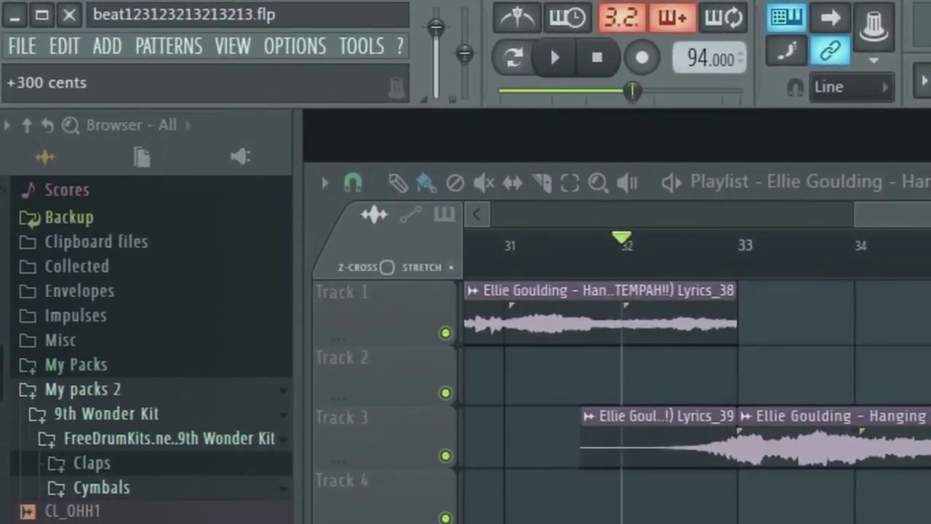
left_click_drag(470, 427, 470, 422)
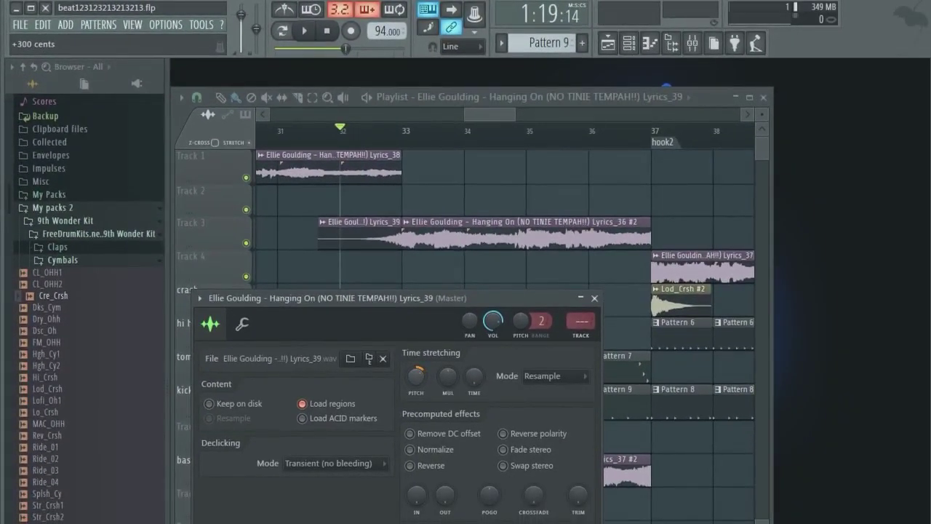
left_click_drag(415, 375, 416, 375)
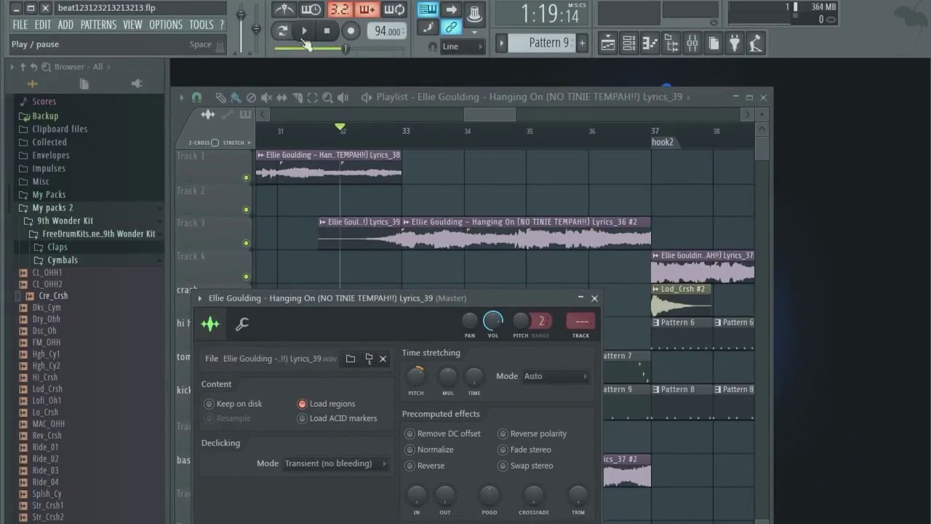
key("Escape")
key("space")
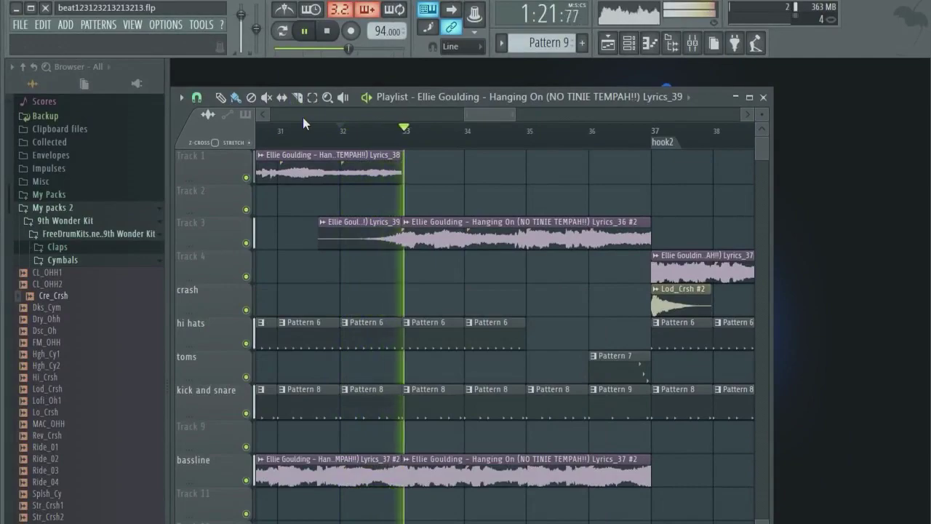
Replay the pitched swell from bar 32, stop, and zoom the playlist out.
key("space")
key("space")
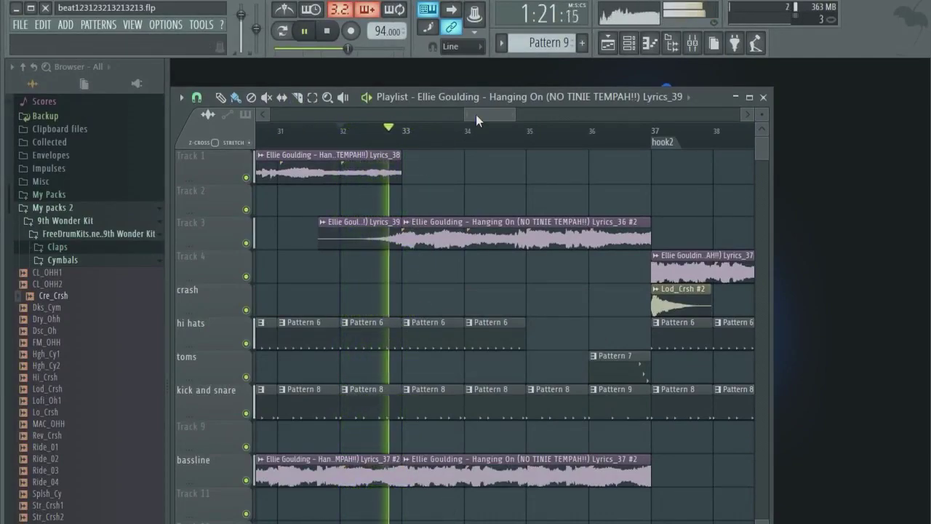
scroll(467, 168, "down", 5)
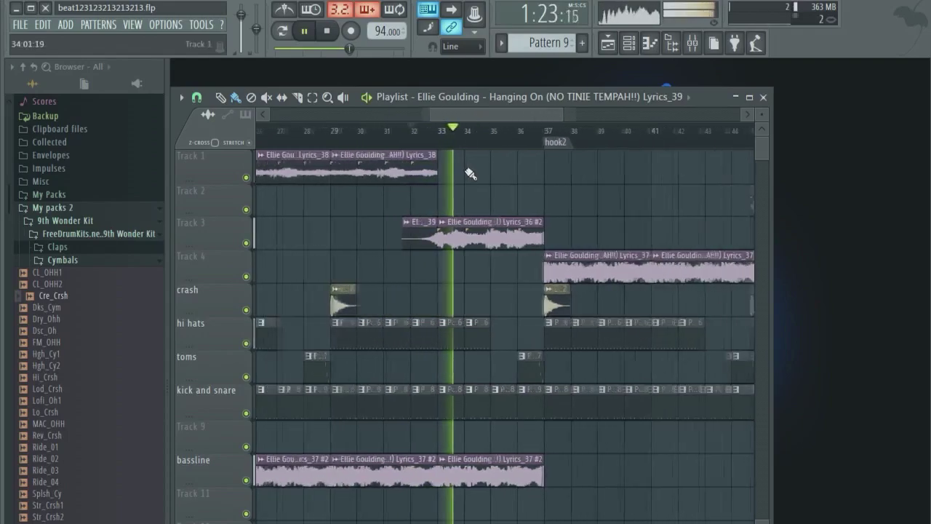
key("space")
scroll(470, 174, "down", 2)
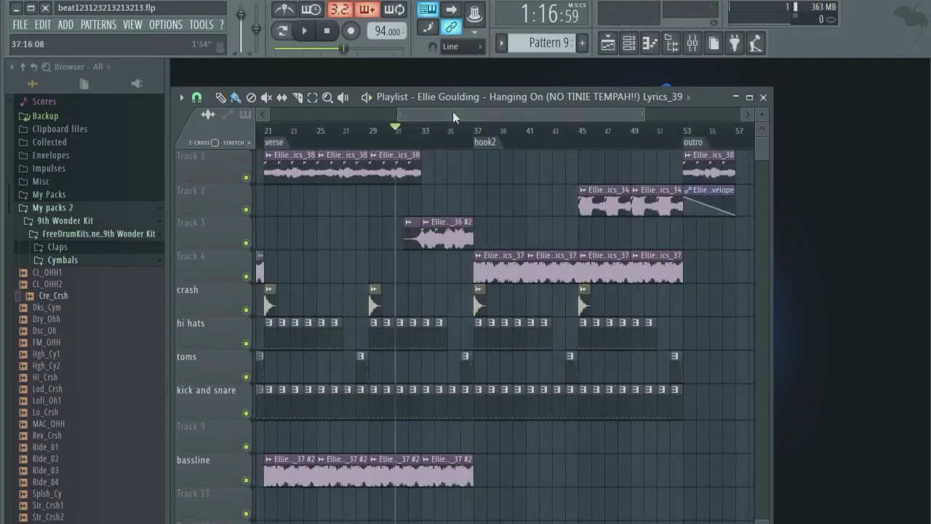